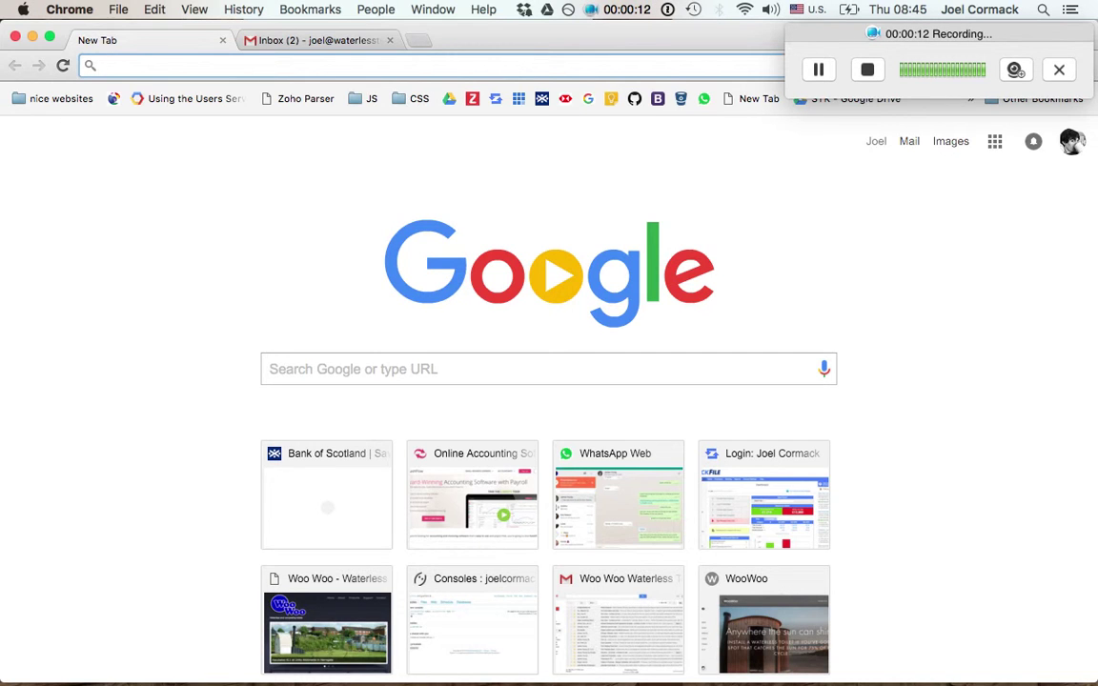
Open maps.google.com in the empty browser tab.
type("maps.go")
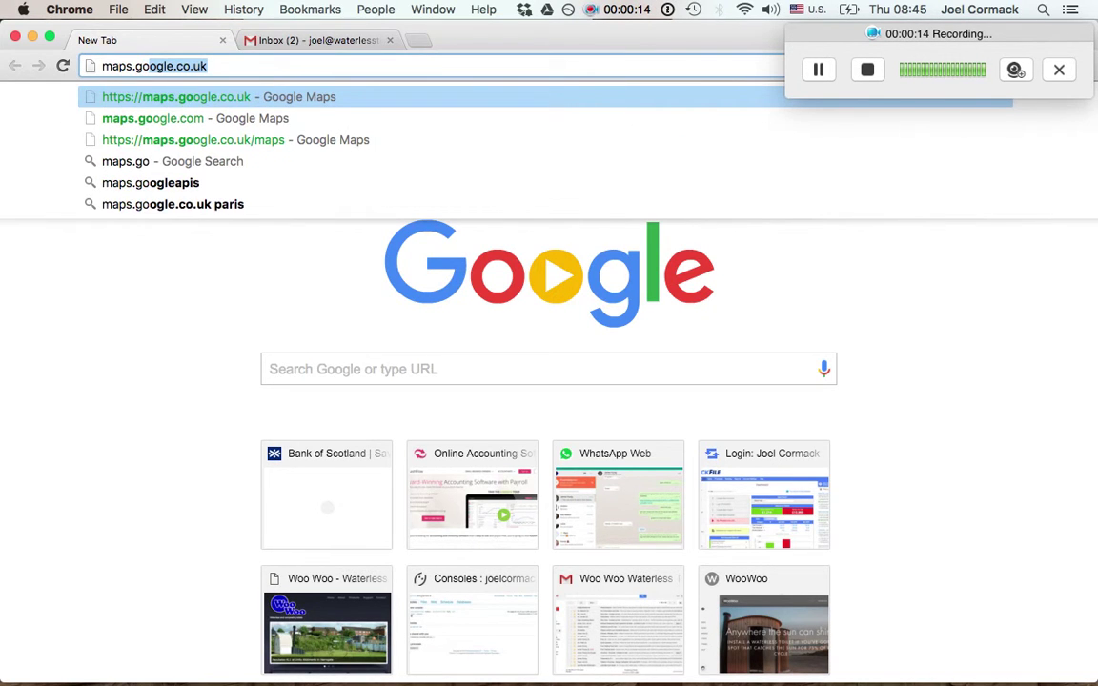
type("ogle.com")
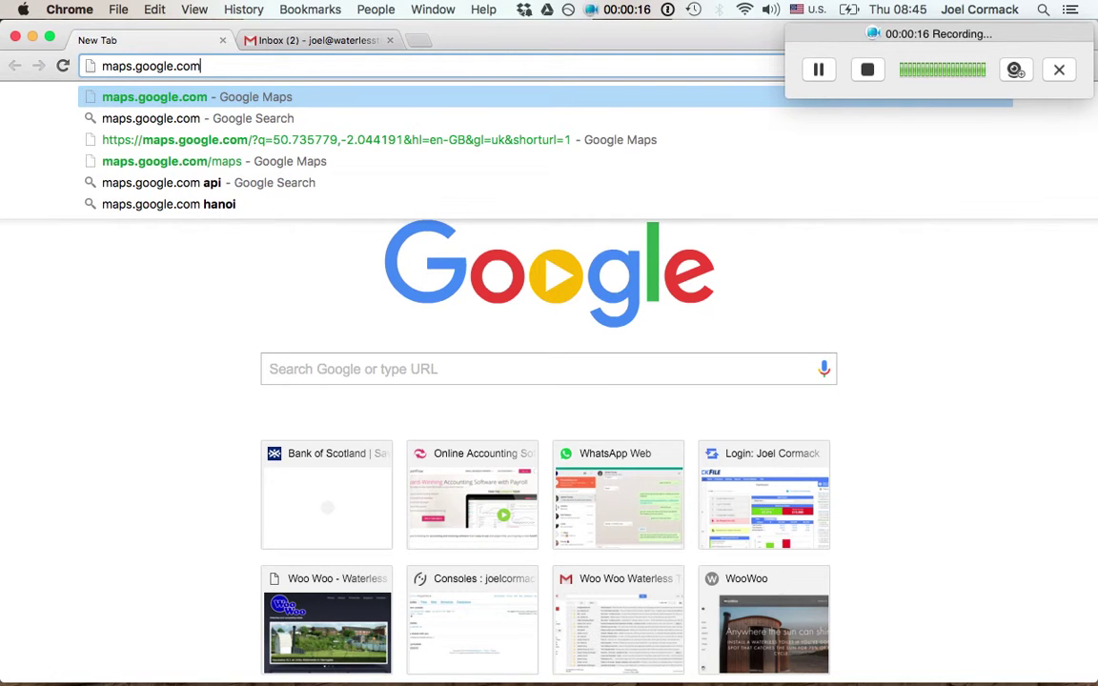
key("Return")
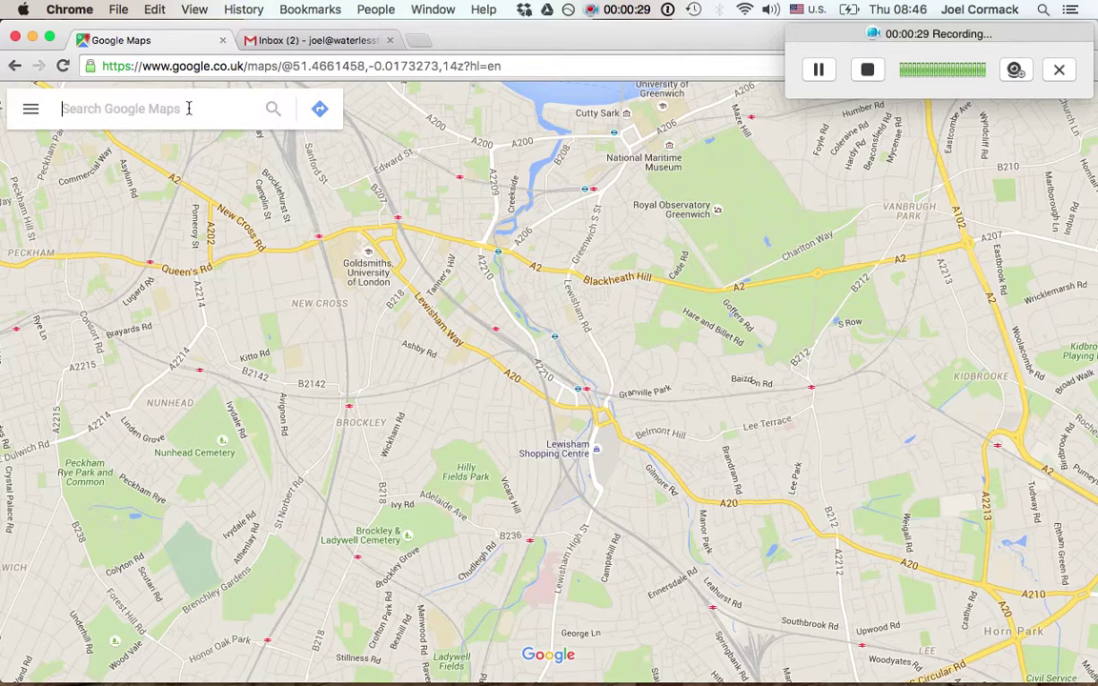
Search the map for "st josephs grove nw4".
type("st jo")
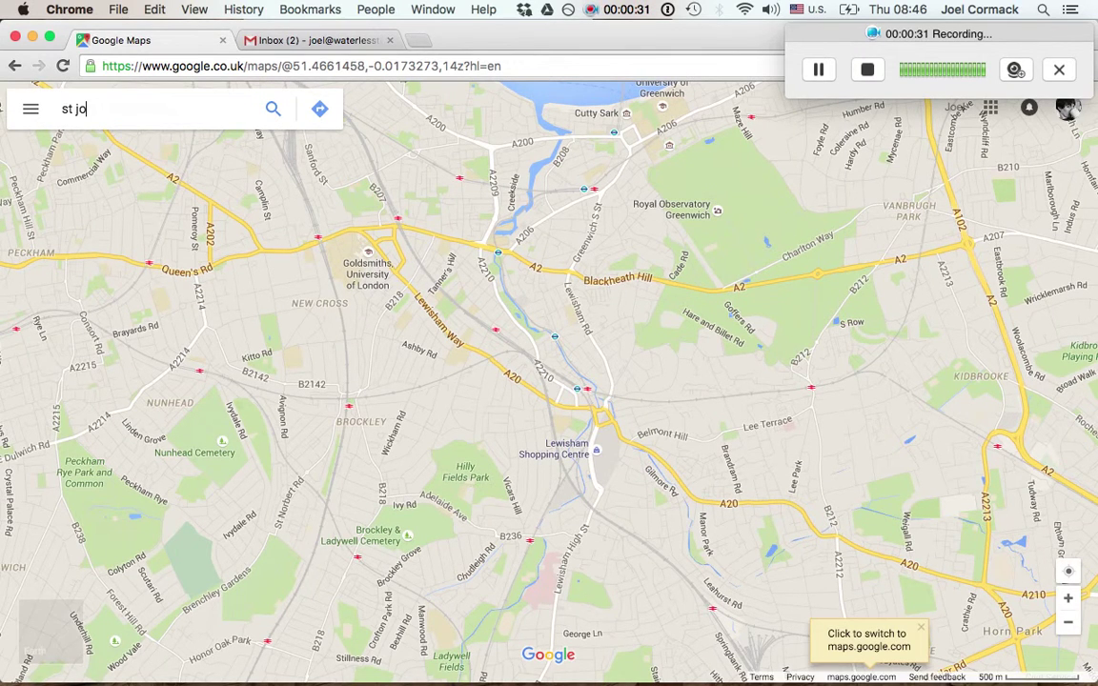
type("sephs g")
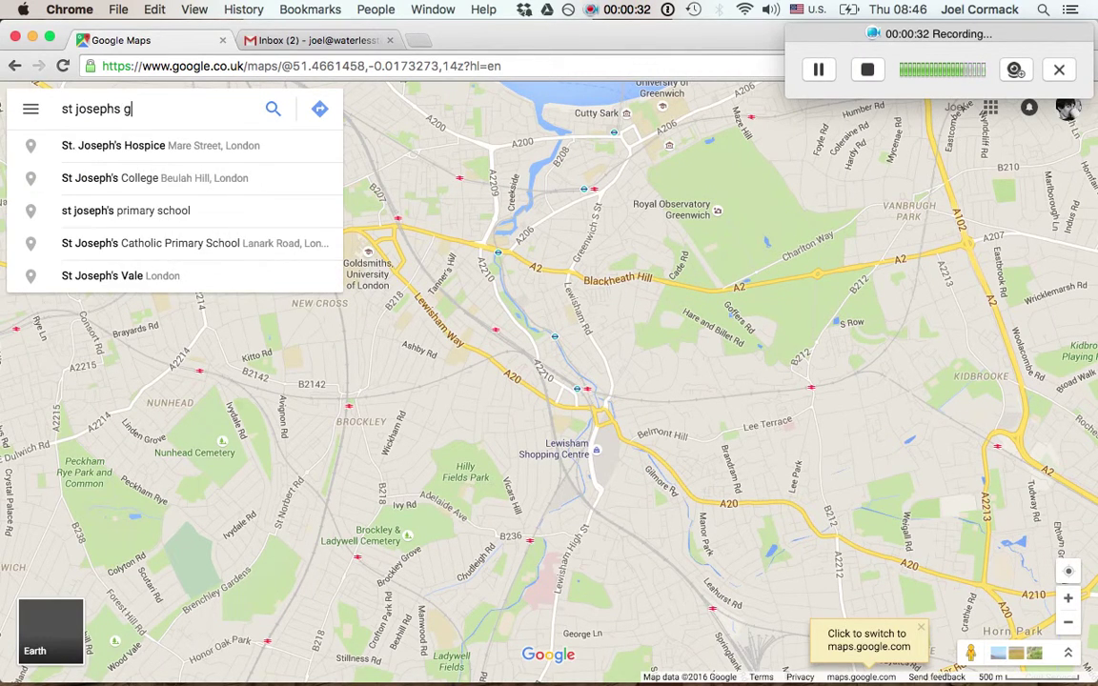
type("rove nw4")
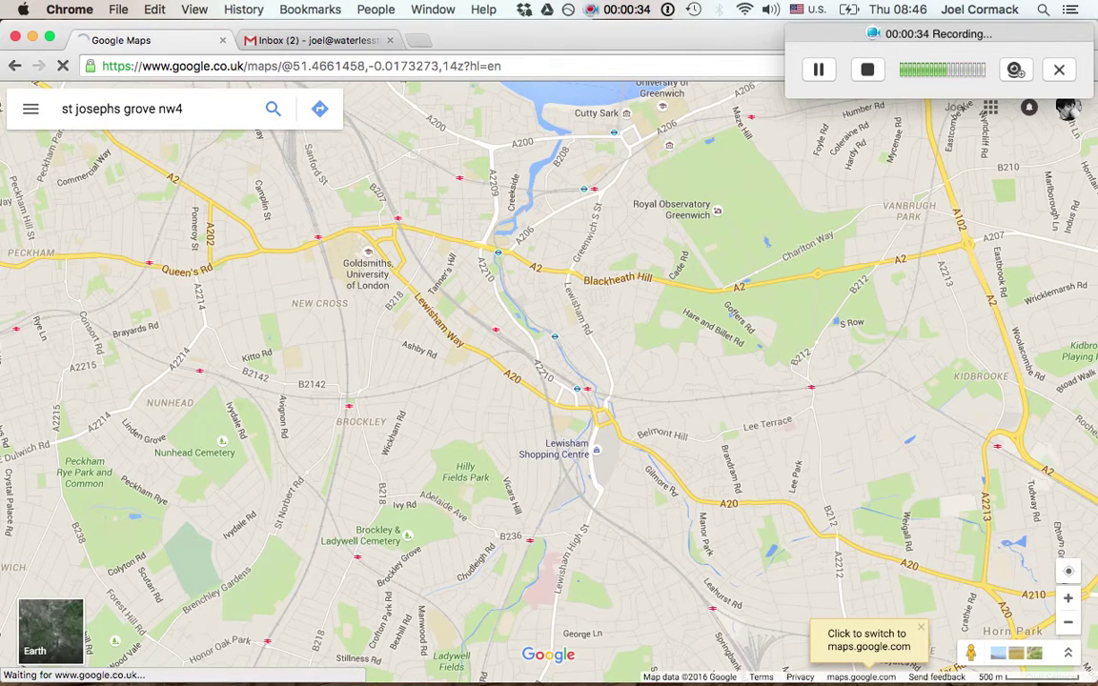
left_click(273, 111)
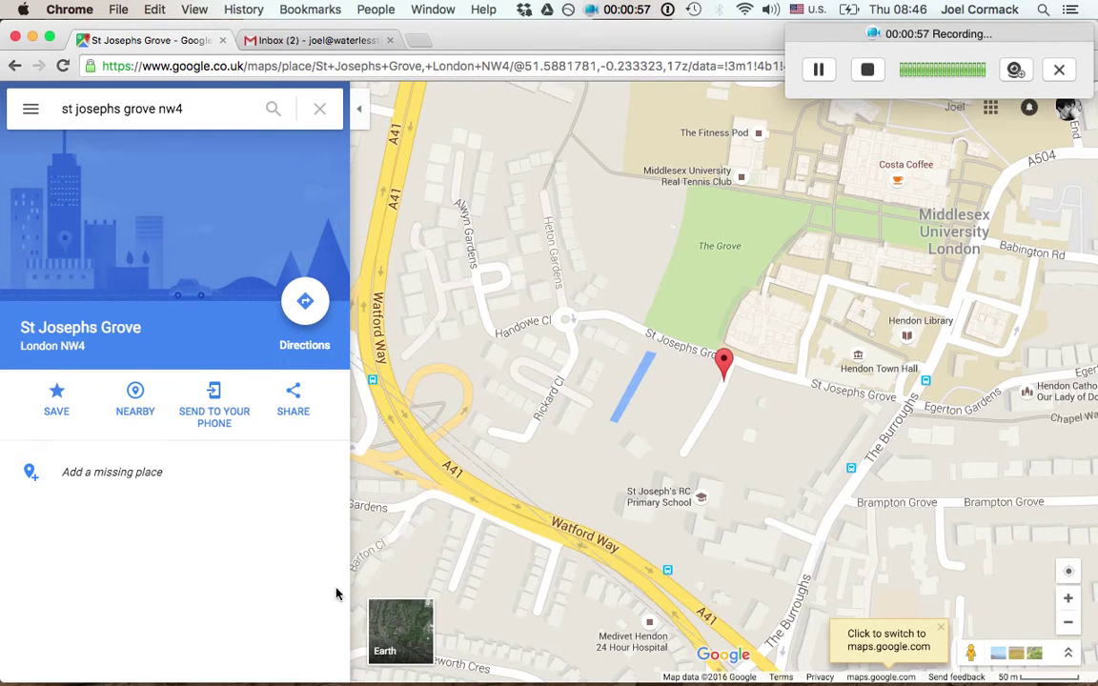
Switch the map to Earth satellite imagery and bring the allotments north of St Josephs Grove into view.
left_click(402, 626)
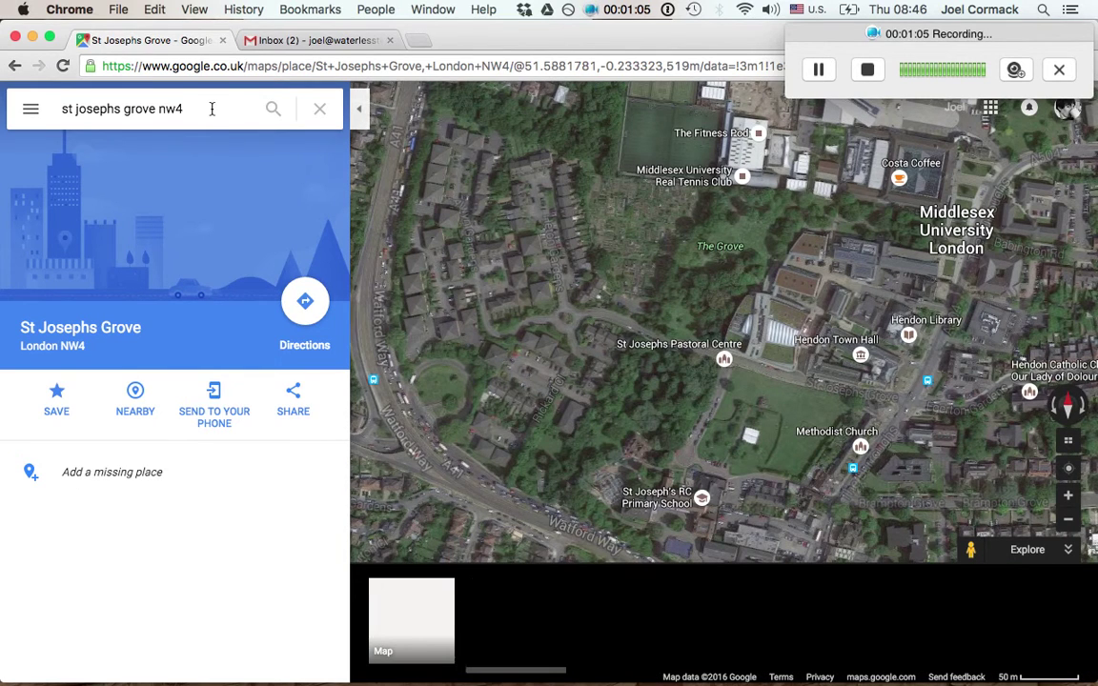
left_click_drag(237, 109, 49, 109)
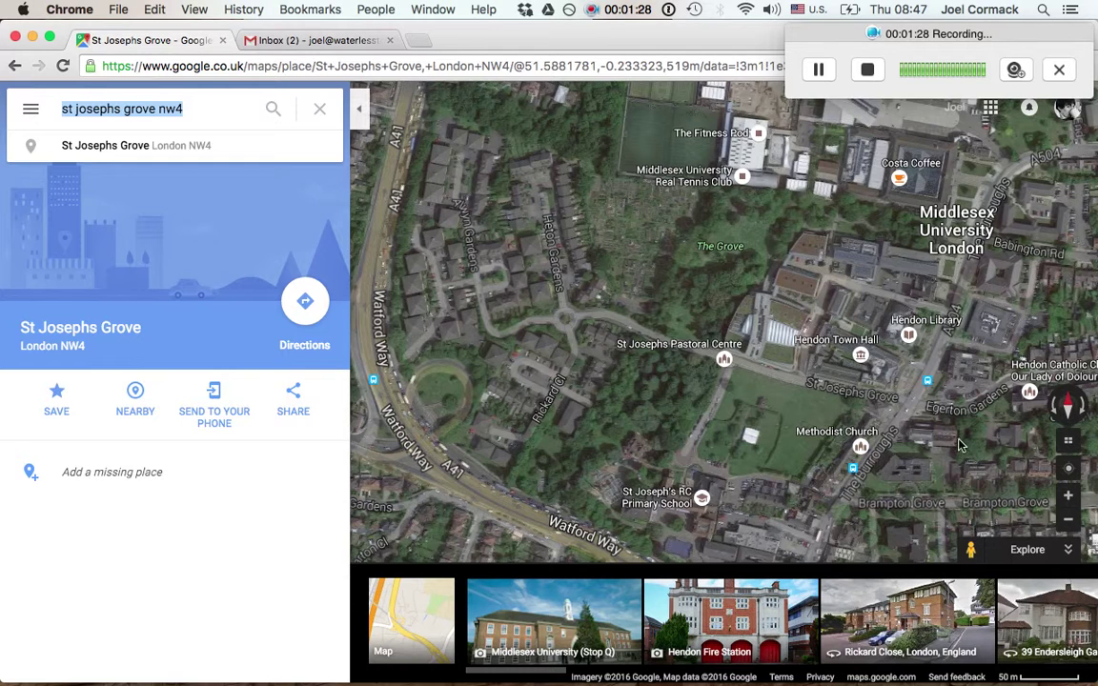
left_click(1068, 499)
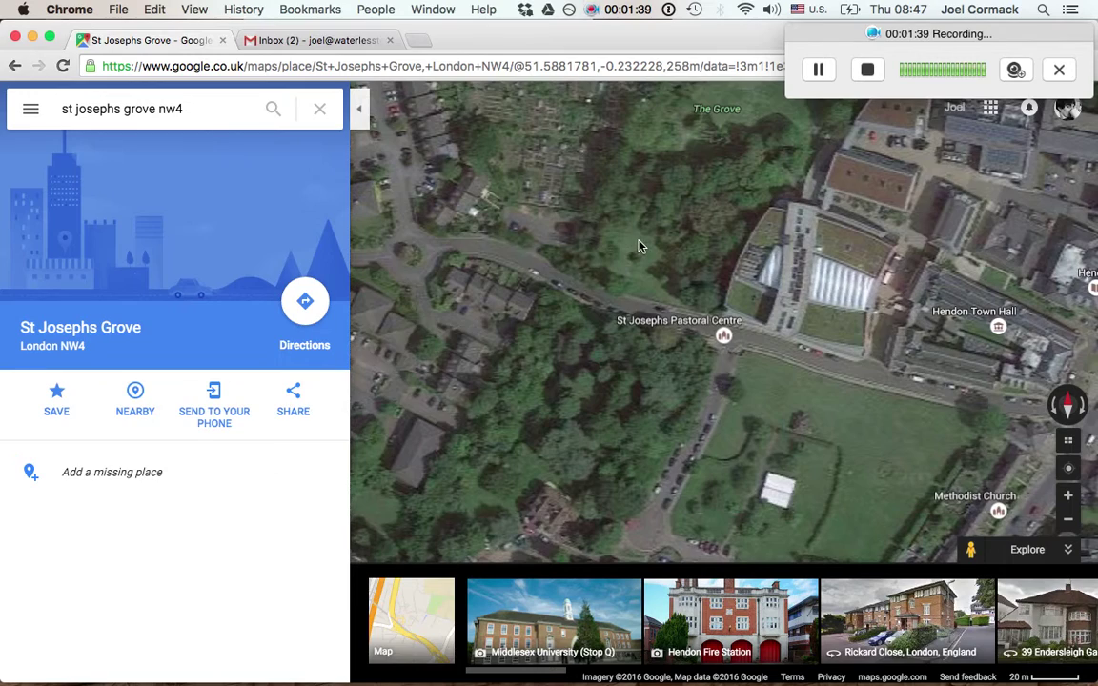
left_click_drag(639, 244, 789, 488)
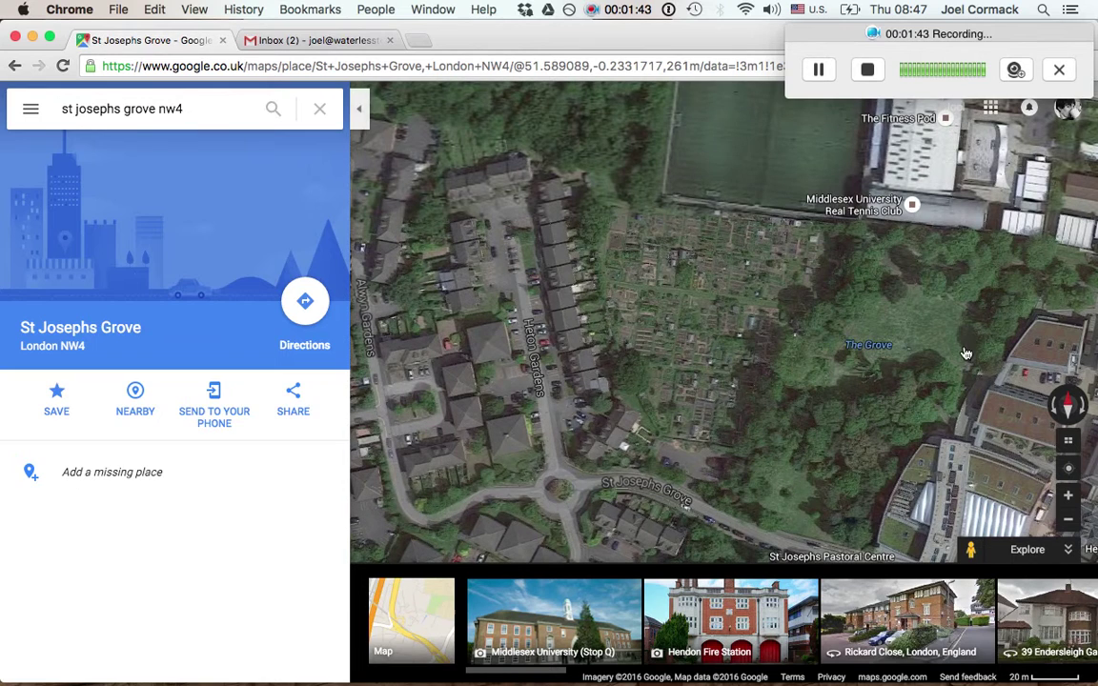
left_click(1068, 497)
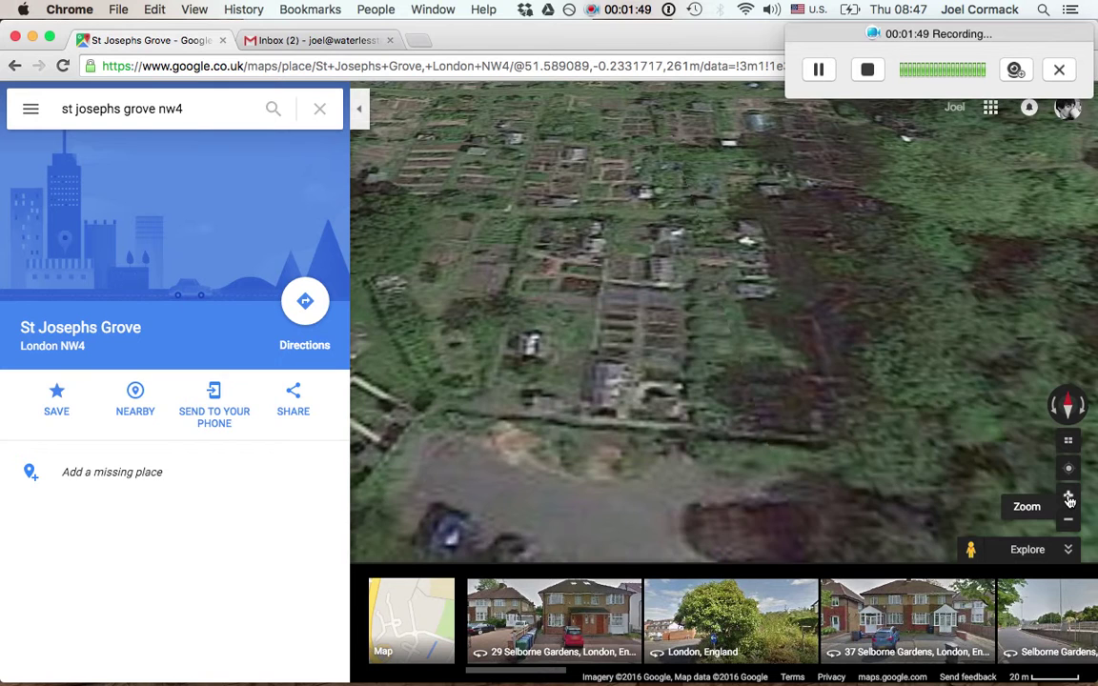
left_click(1068, 497)
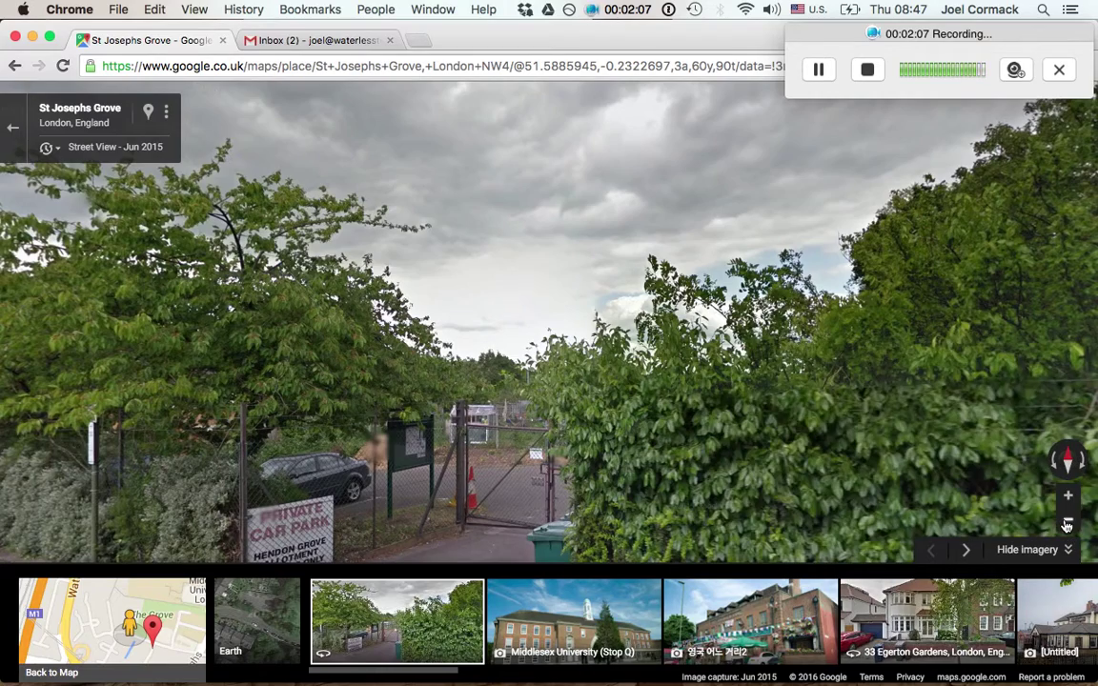
left_click(1067, 520)
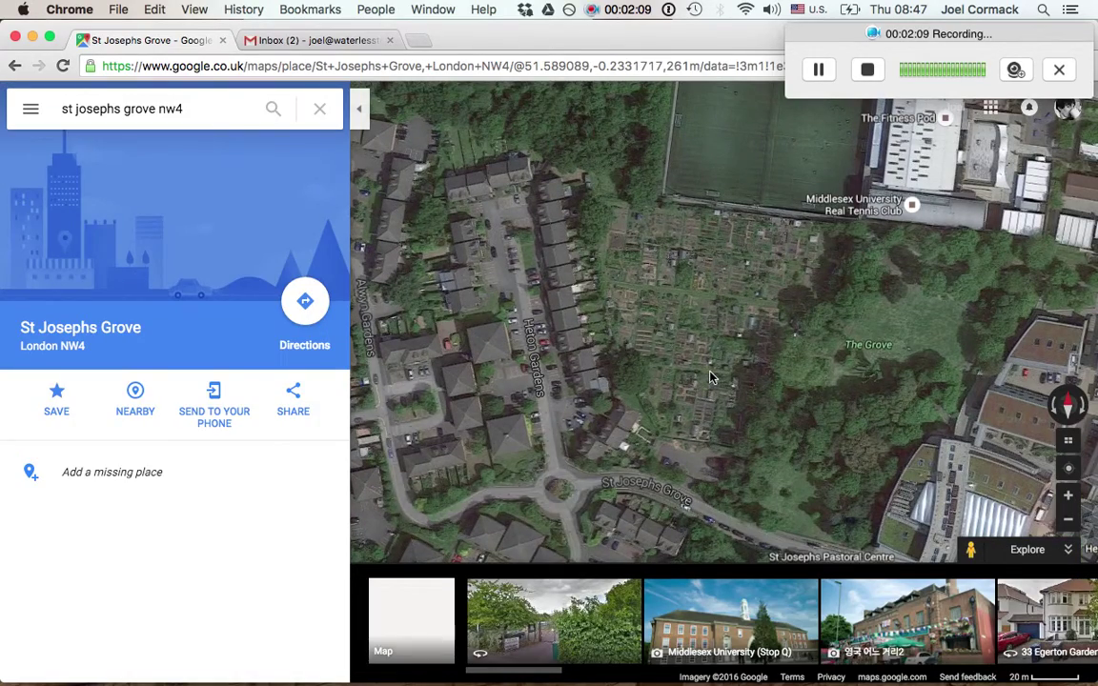
Try temporary map markers in the middle of the allotments and at the northern edge of the car park.
scroll(705, 408, "up", 2)
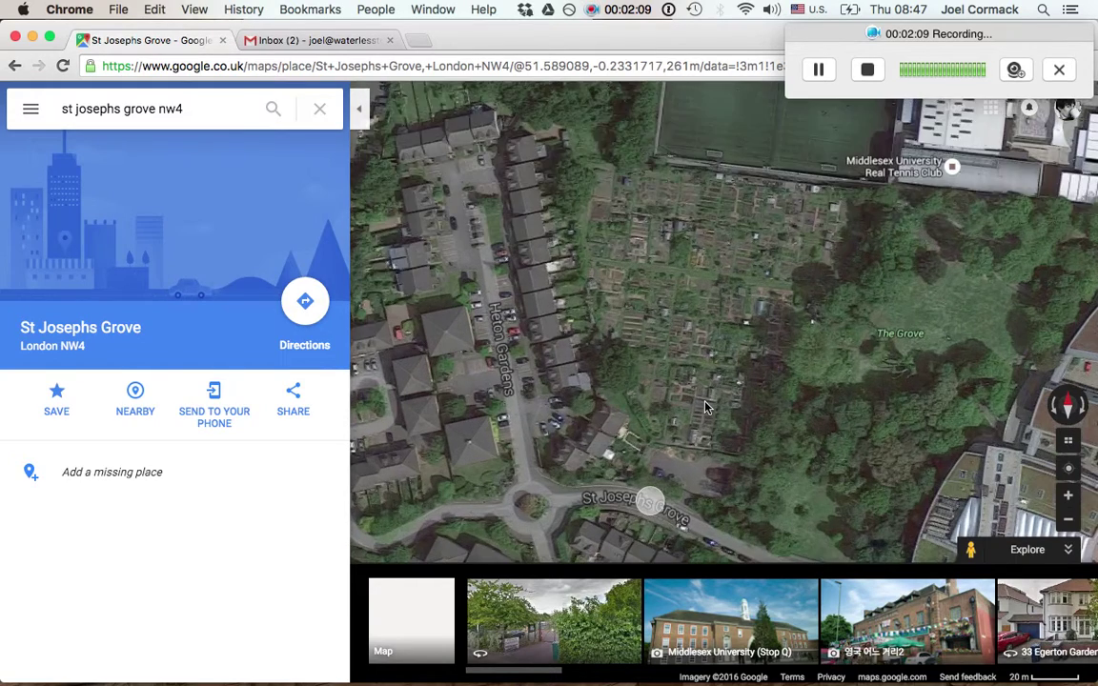
scroll(705, 408, "up", 2)
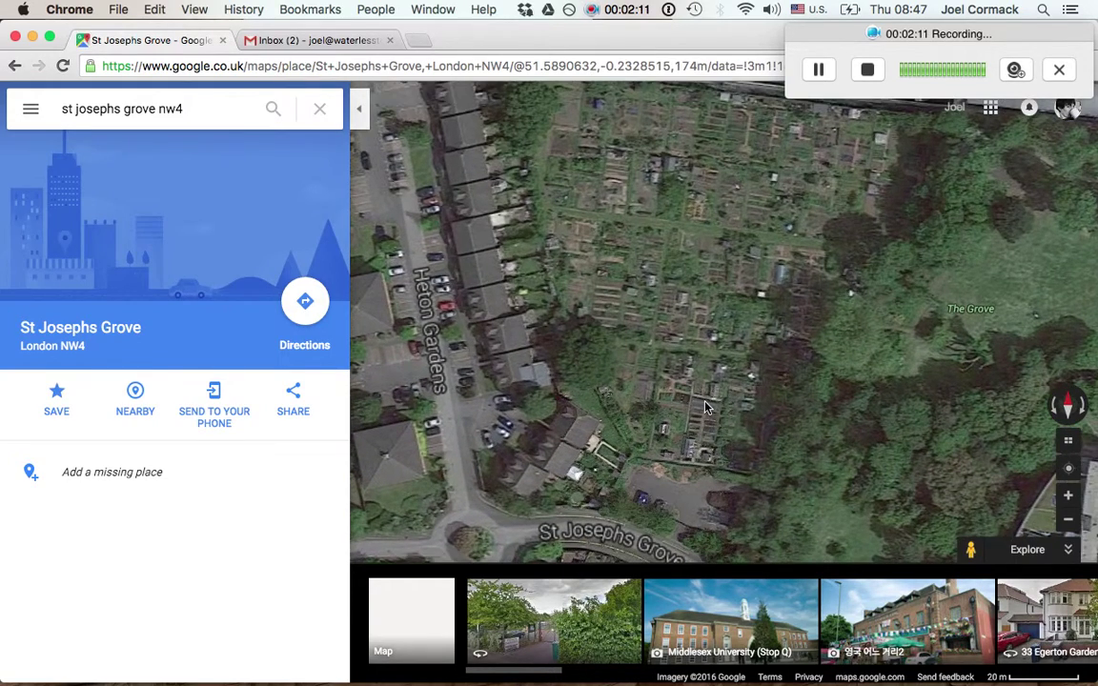
left_click(696, 280)
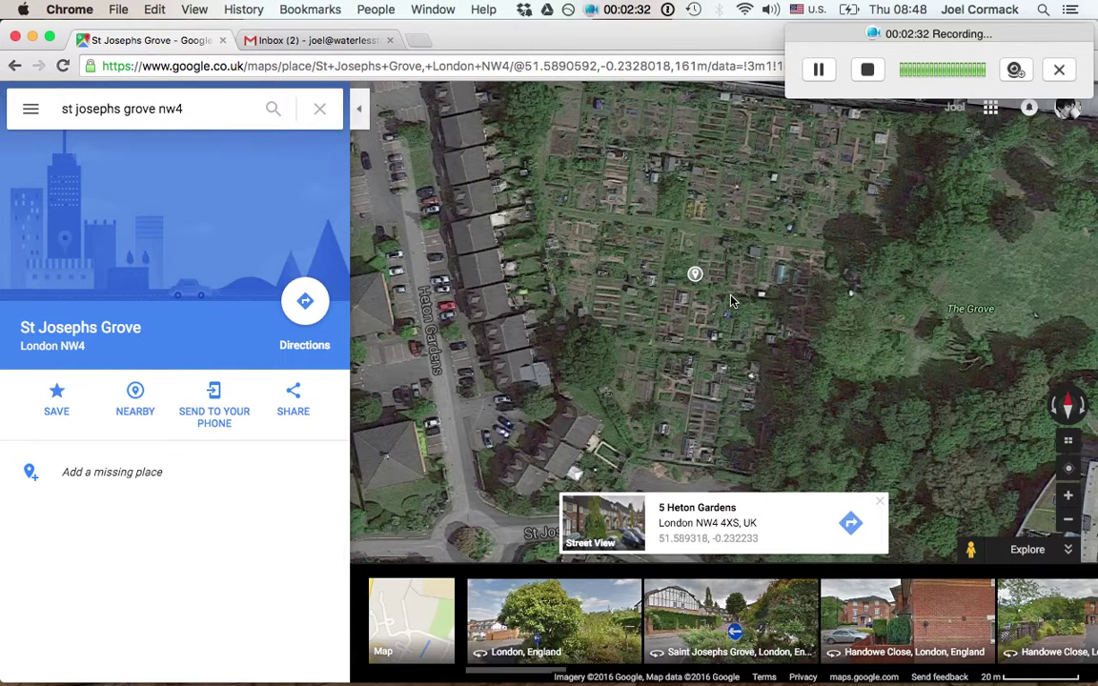
left_click(791, 217)
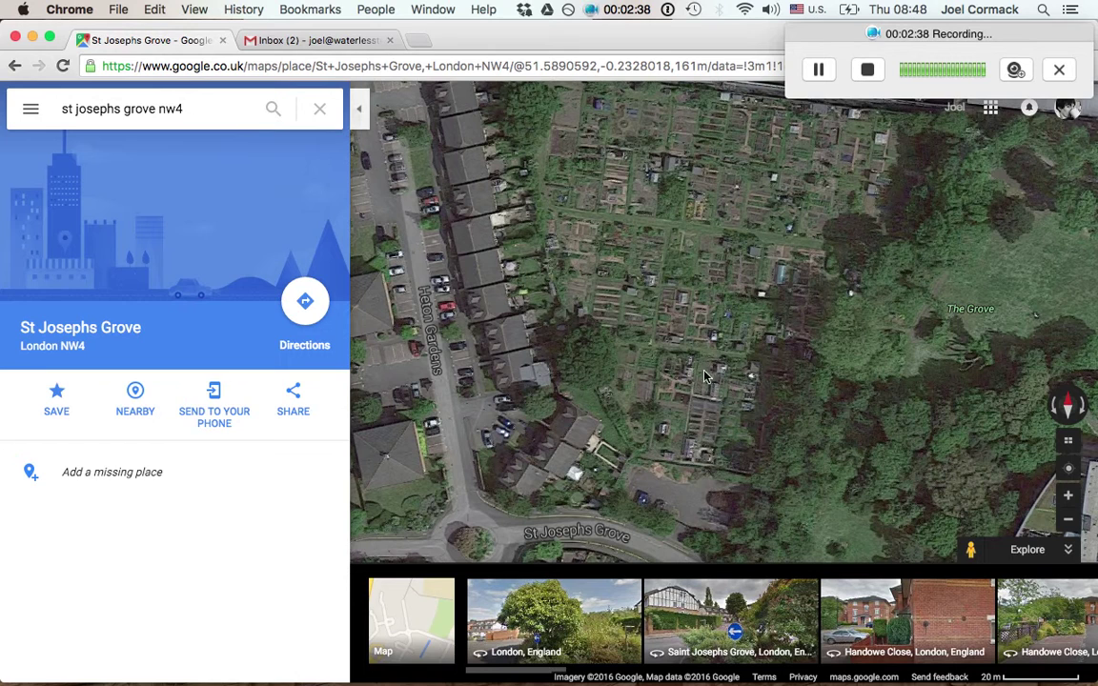
left_click(685, 476)
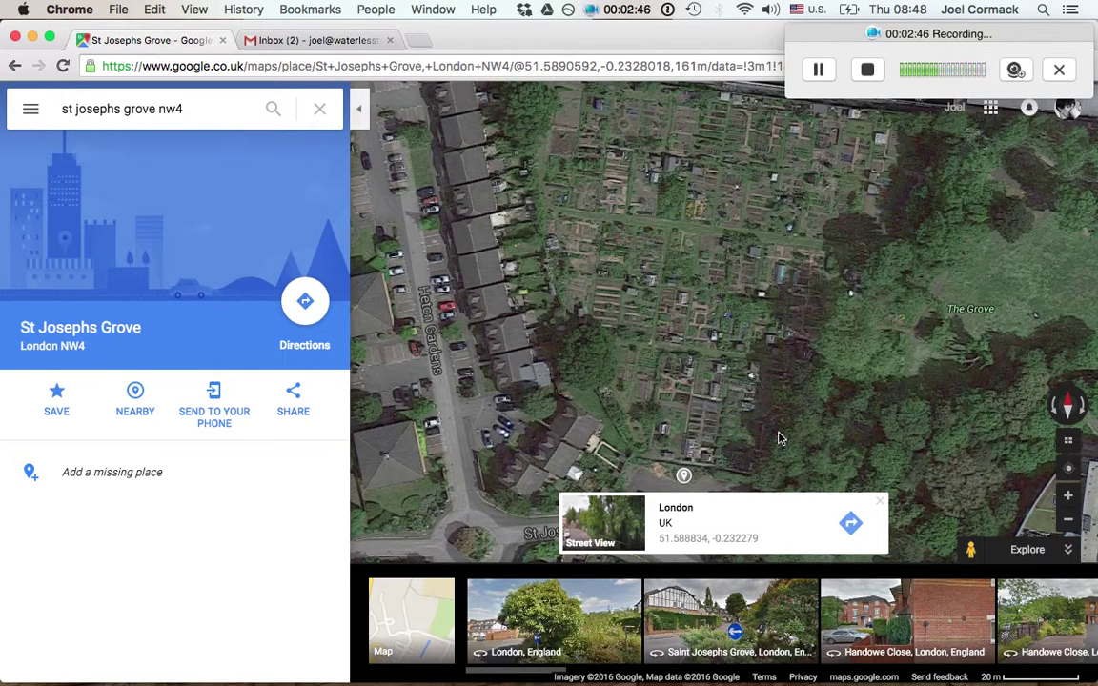
left_click(722, 399)
Mark the allotment car park's northern edge at about 51.588840, -0.232275 and open the place details for those coordinates.
left_click_drag(722, 398, 717, 289)
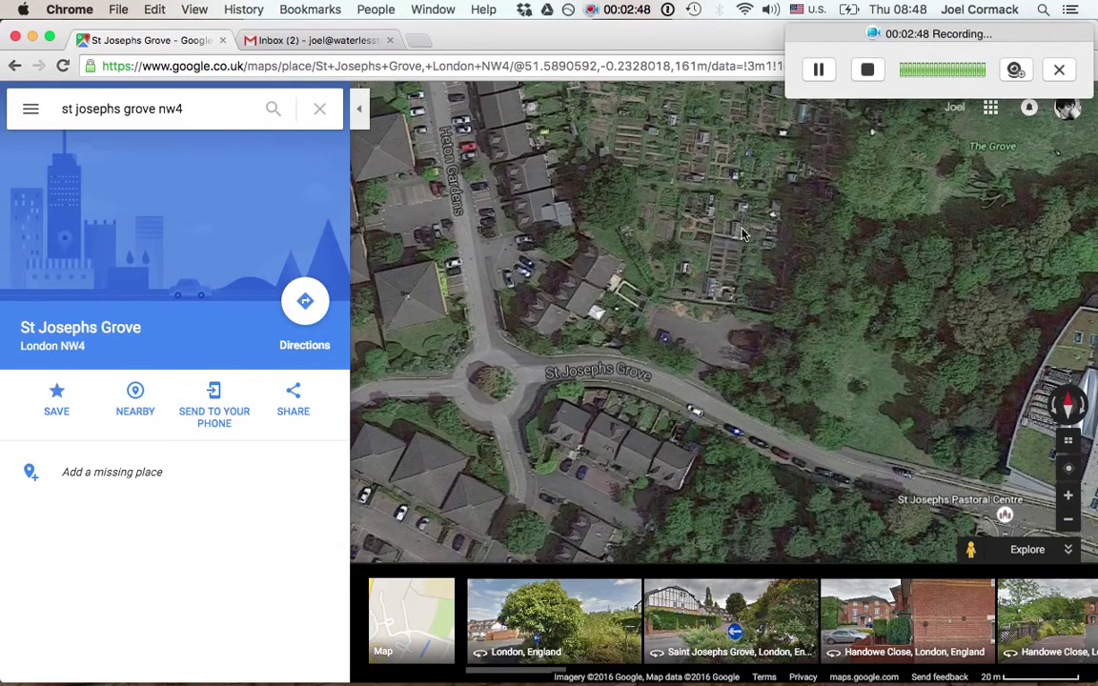
left_click(707, 317)
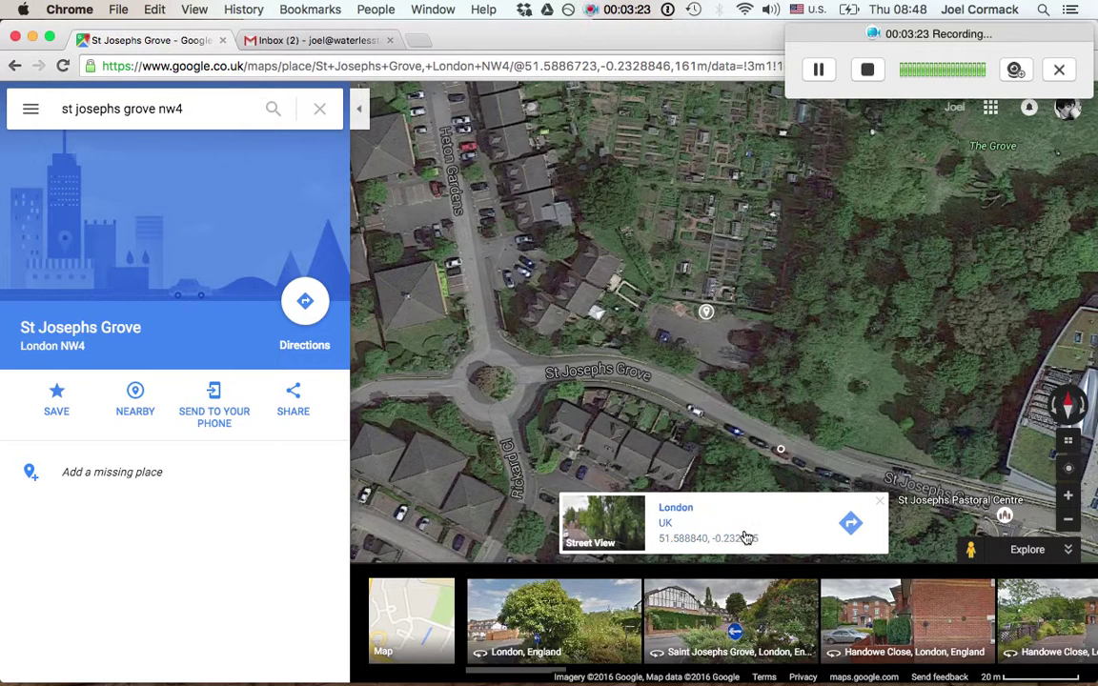
left_click(694, 541)
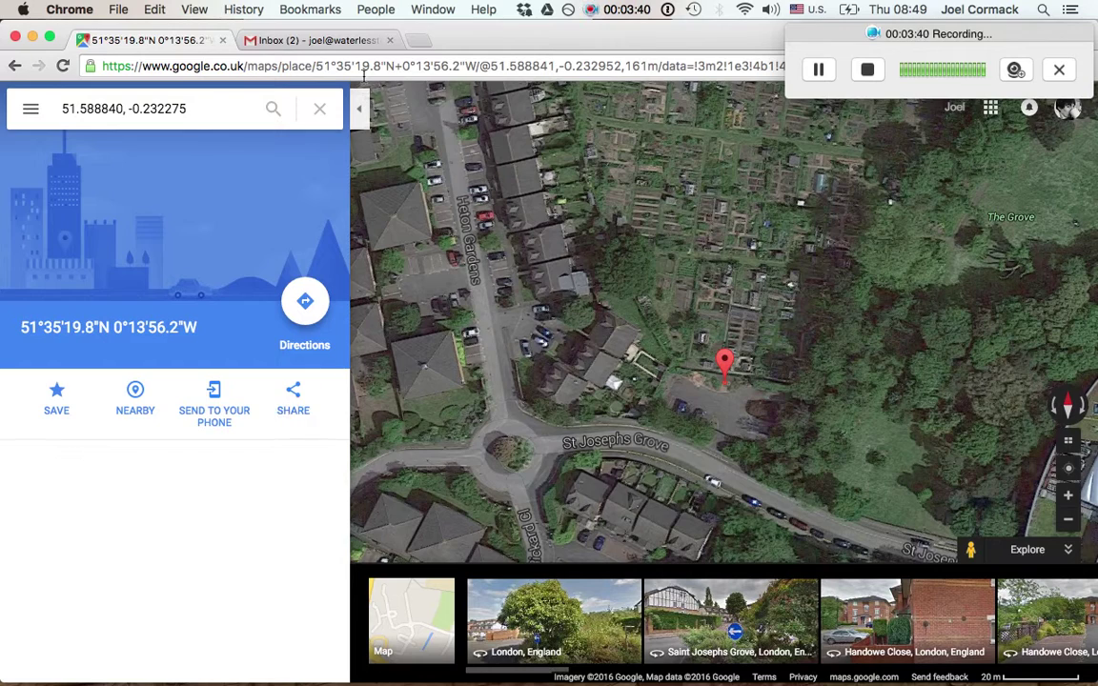
left_click(358, 109)
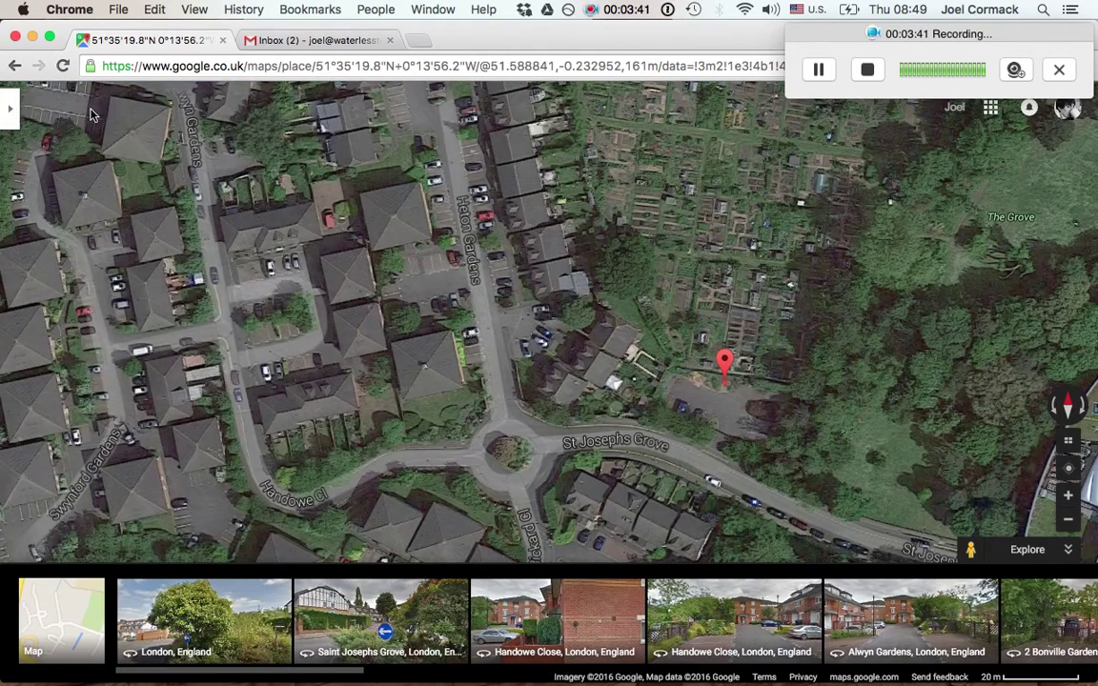
left_click(13, 112)
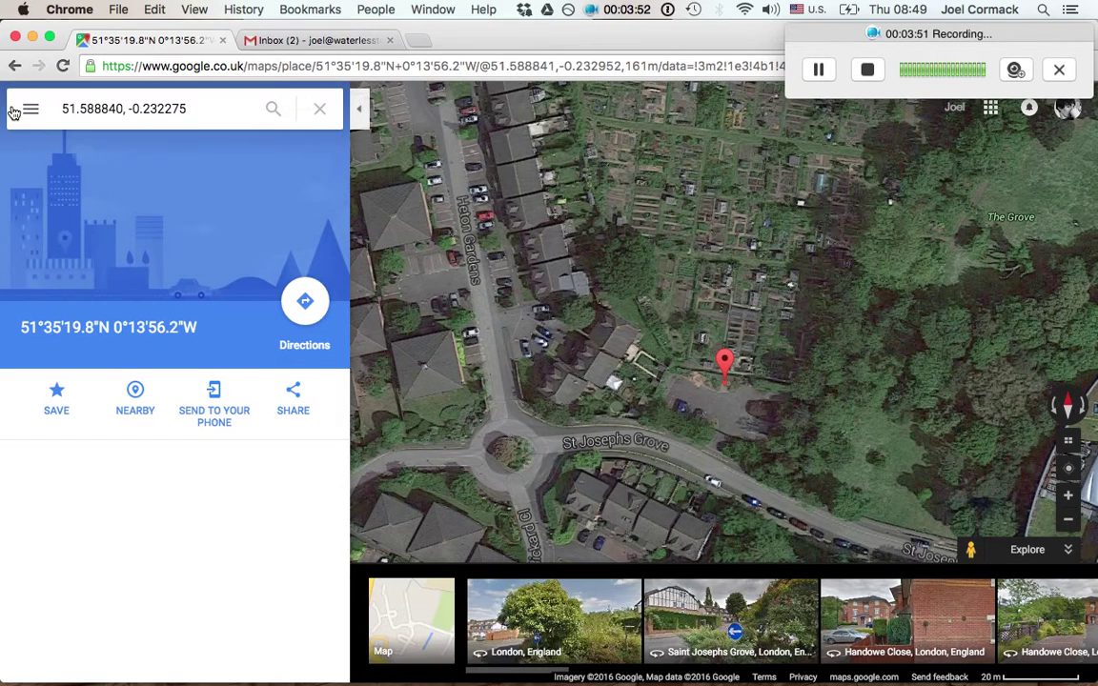
Open the sharing options for the pinned location and copy its full share link.
left_click(294, 400)
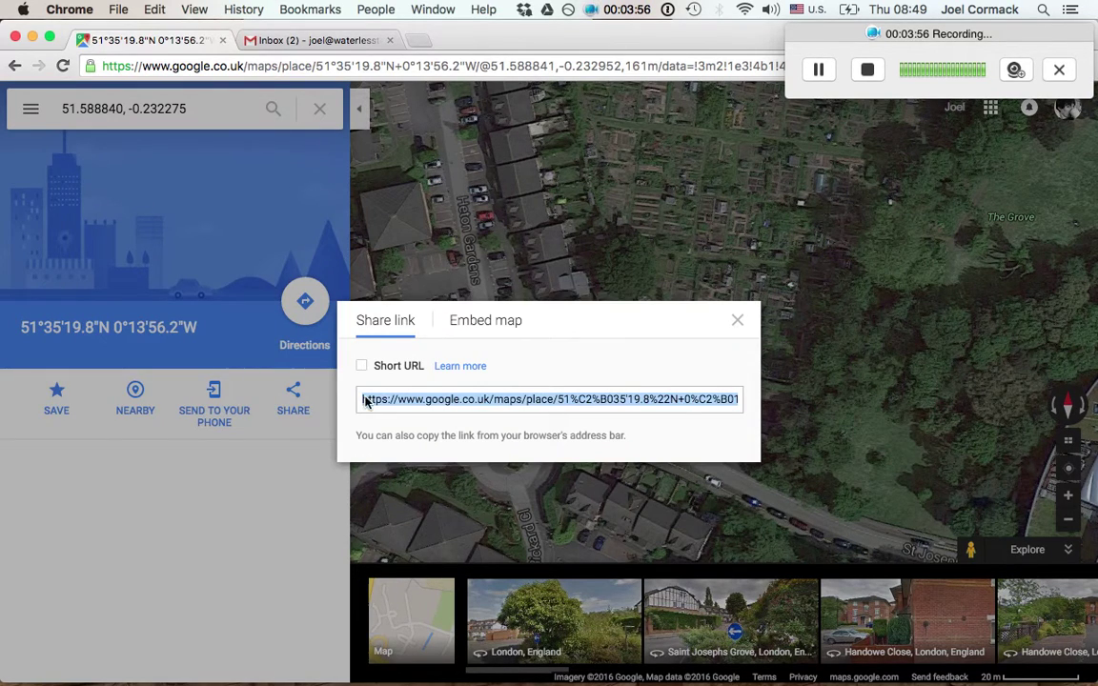
right_click(434, 400)
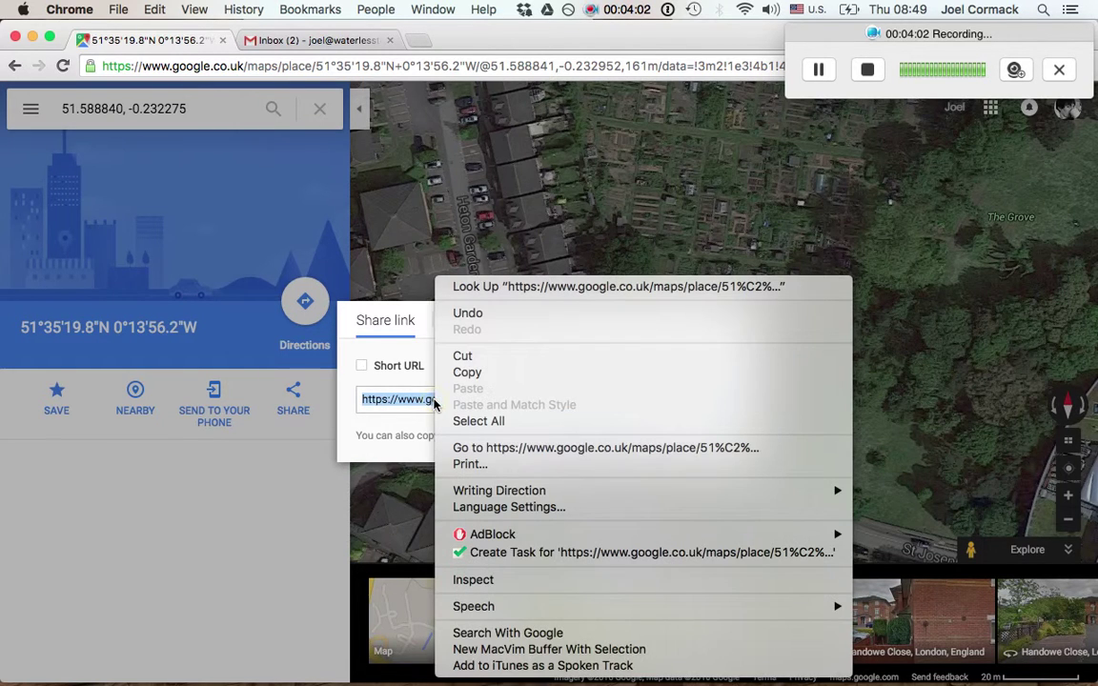
left_click(518, 375)
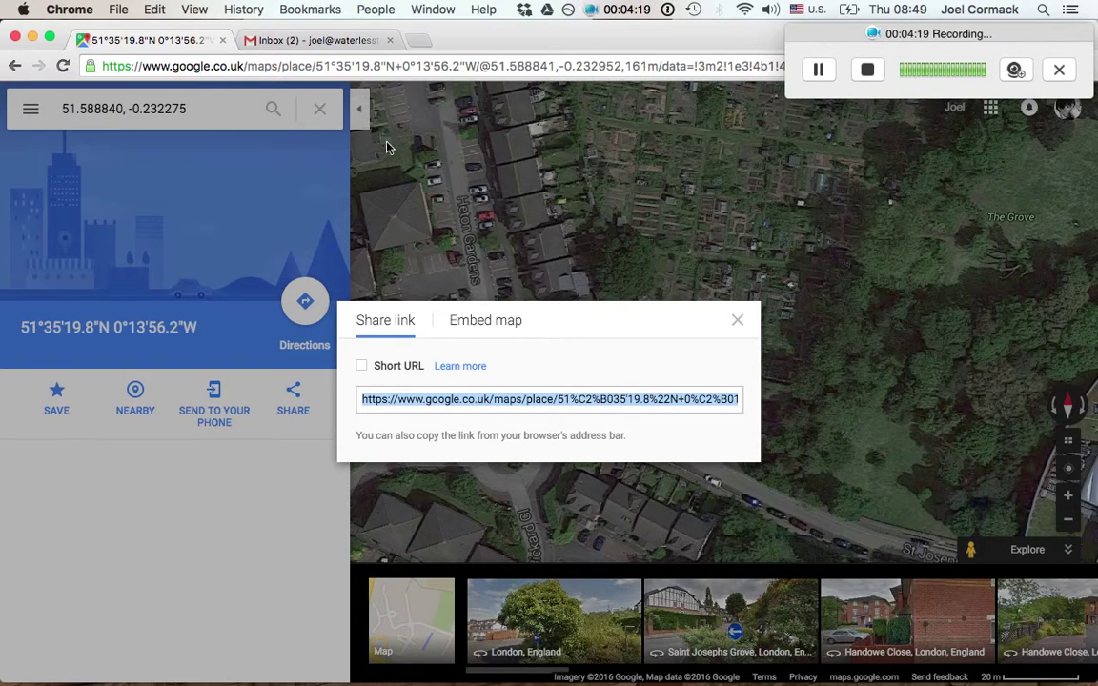
Switch to Gmail and paste the copied map link into the body of the new message.
left_click(320, 42)
left_click(170, 236)
right_click(171, 237)
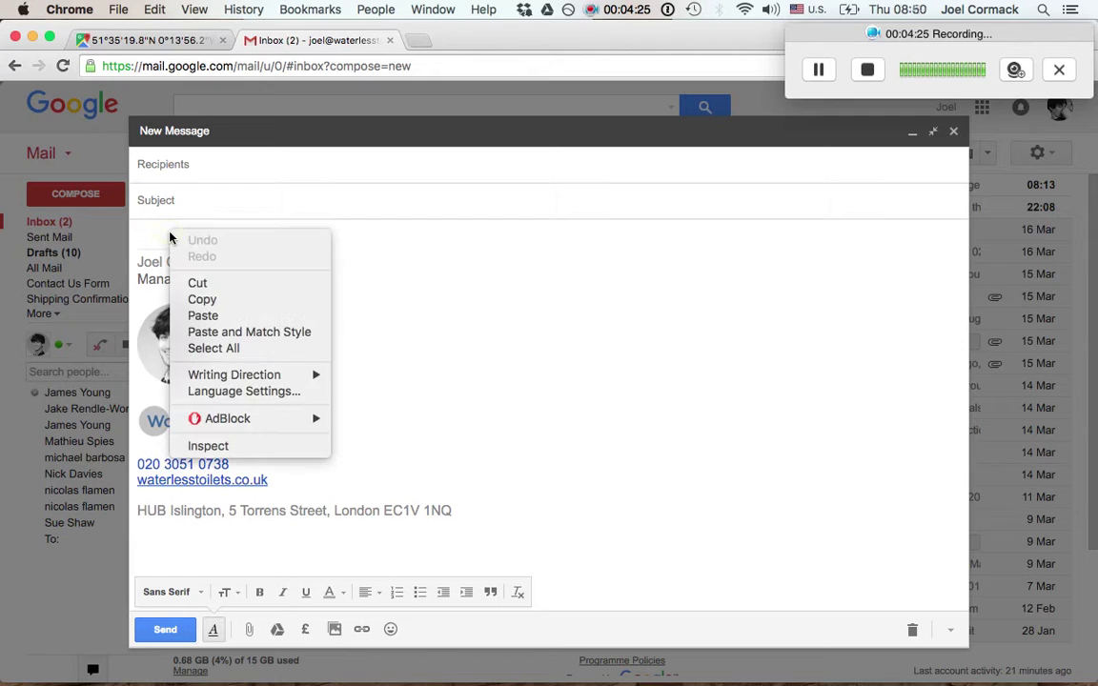
left_click(240, 320)
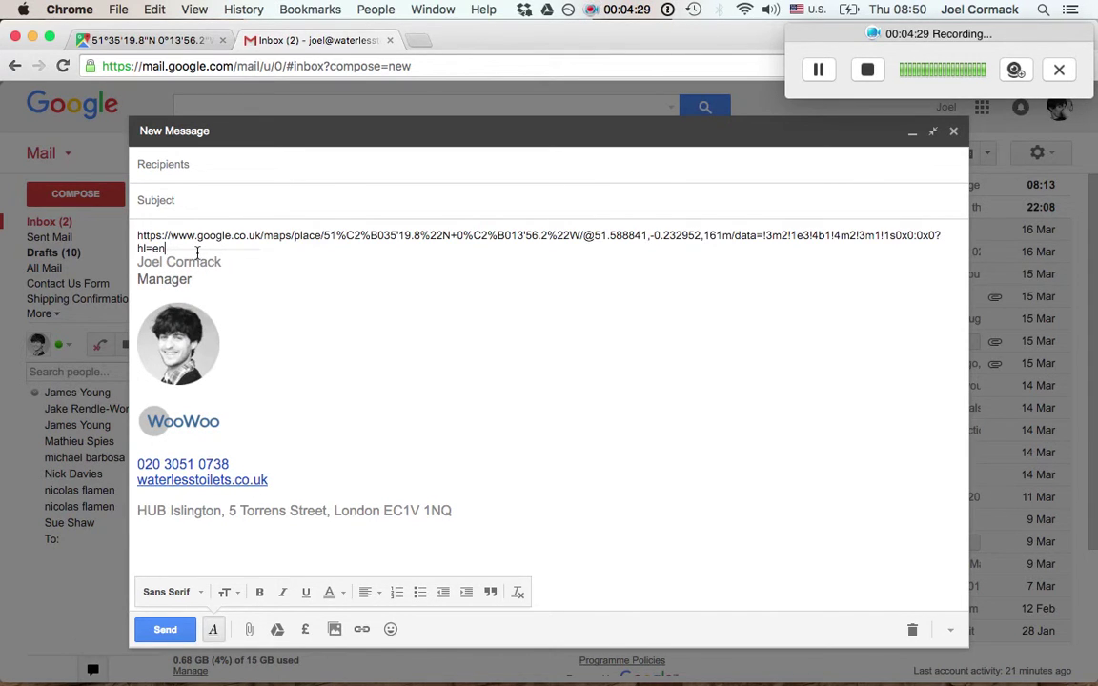
Add a line break after the pasted link and put the greeting "Hi WooWoo," above it, followed by a blank line.
key("Return")
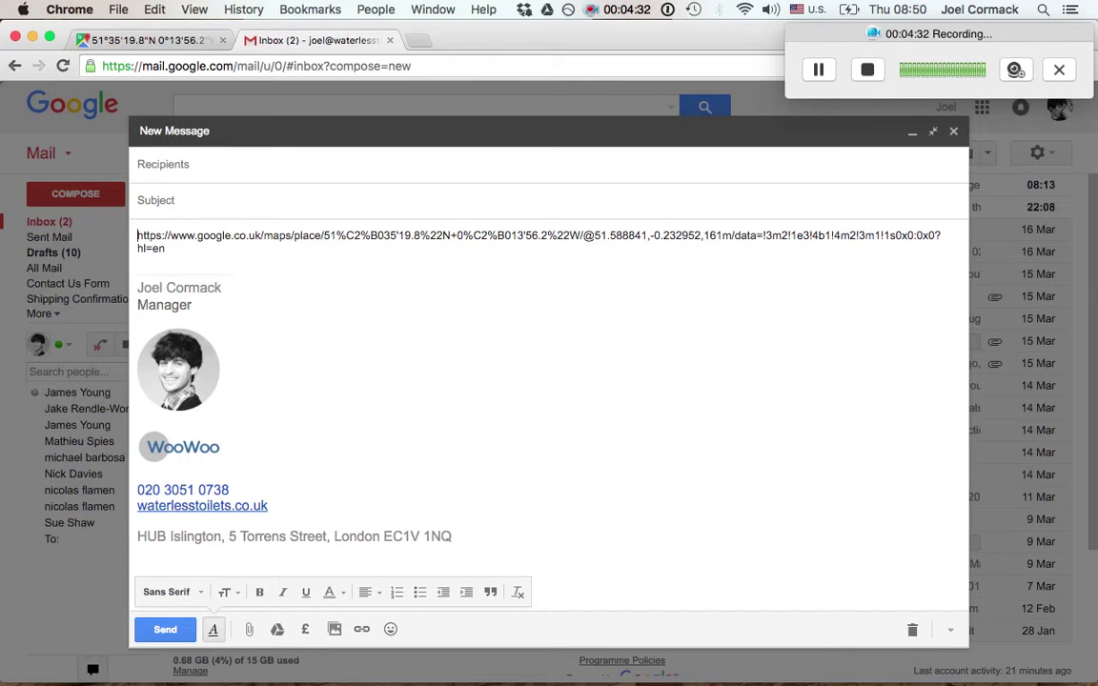
key("Return")
type("Hi WooWoo,")
key("Return")
key("Return")
Write "This is where we'd like to install our toilet, what do you think?" above the link, with a blank line between them.
type("This is")
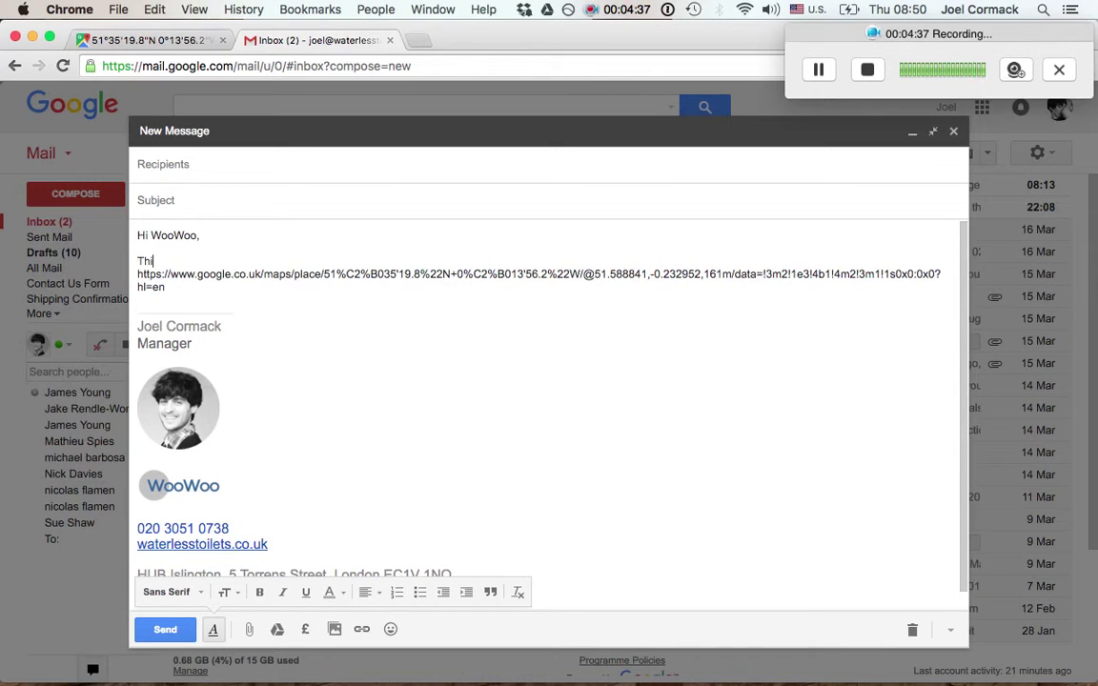
key("BackSpace")
key("BackSpace")
type("o")
key("BackSpace")
type("is where we'd l")
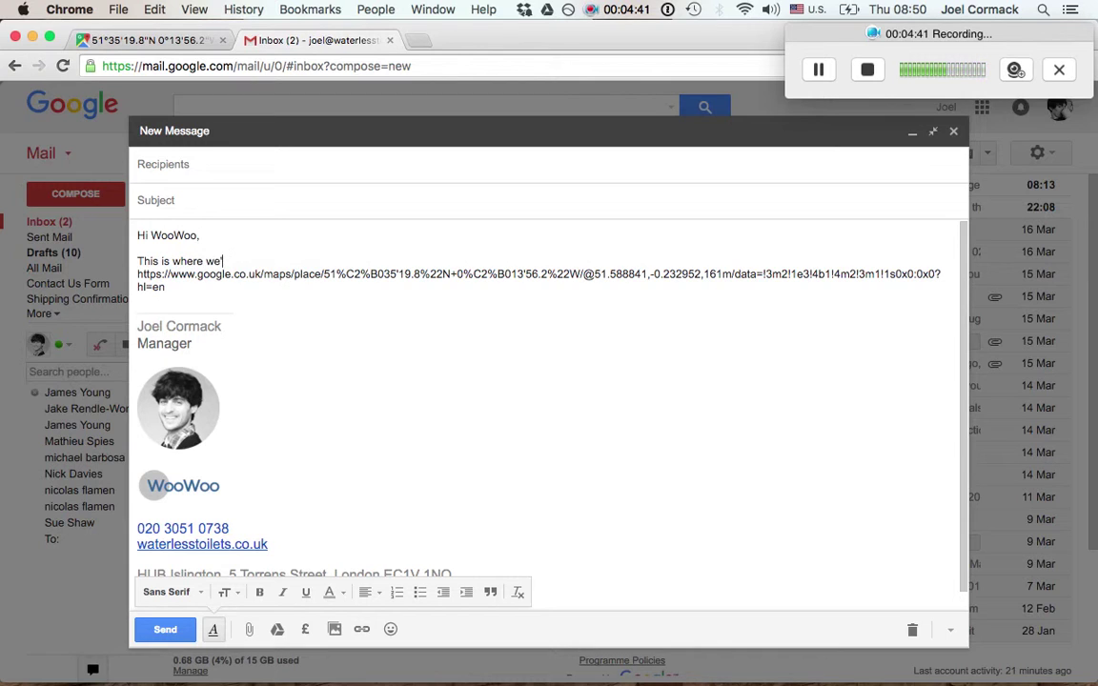
type("ike to in")
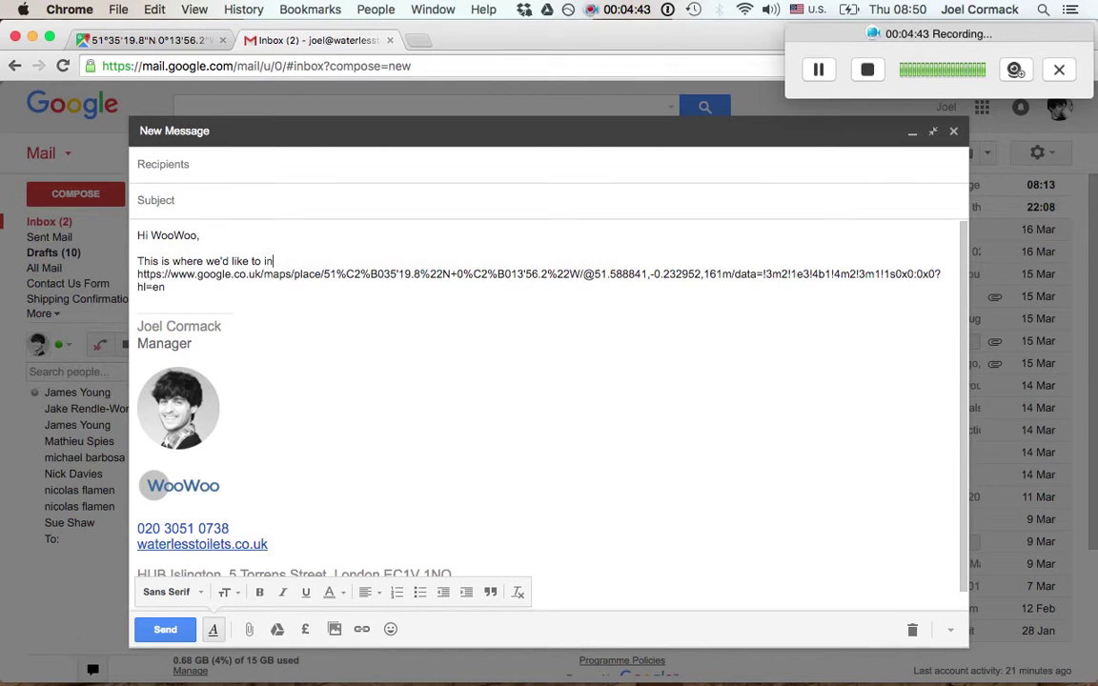
type("stall our toilet, what do y")
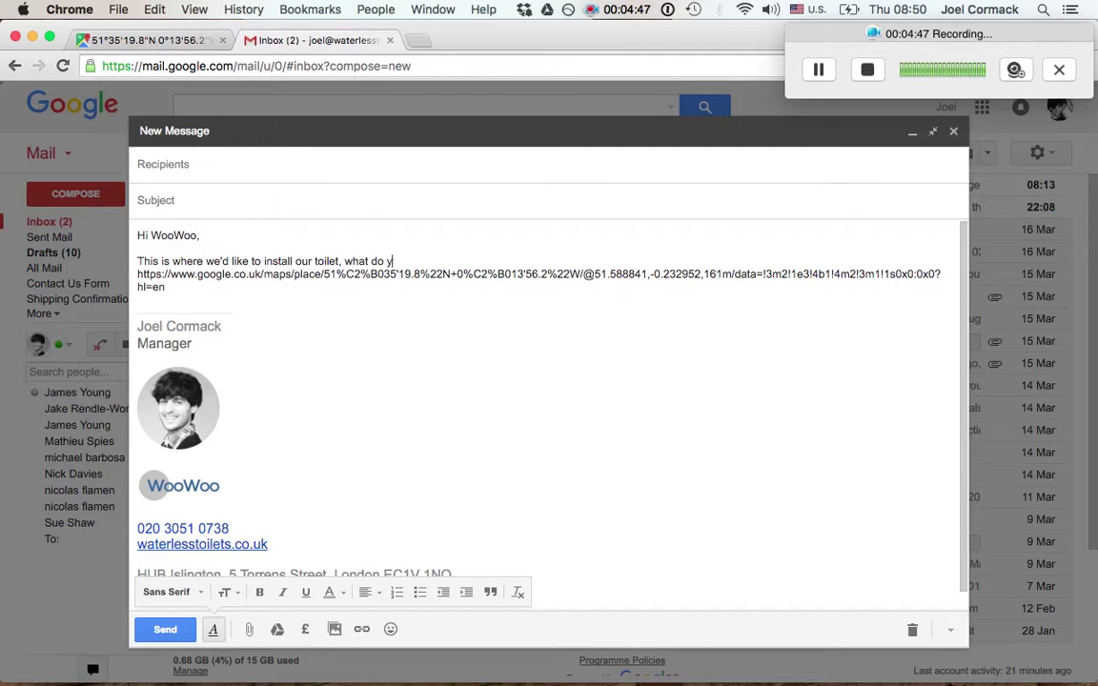
type("ou think?")
key("Return")
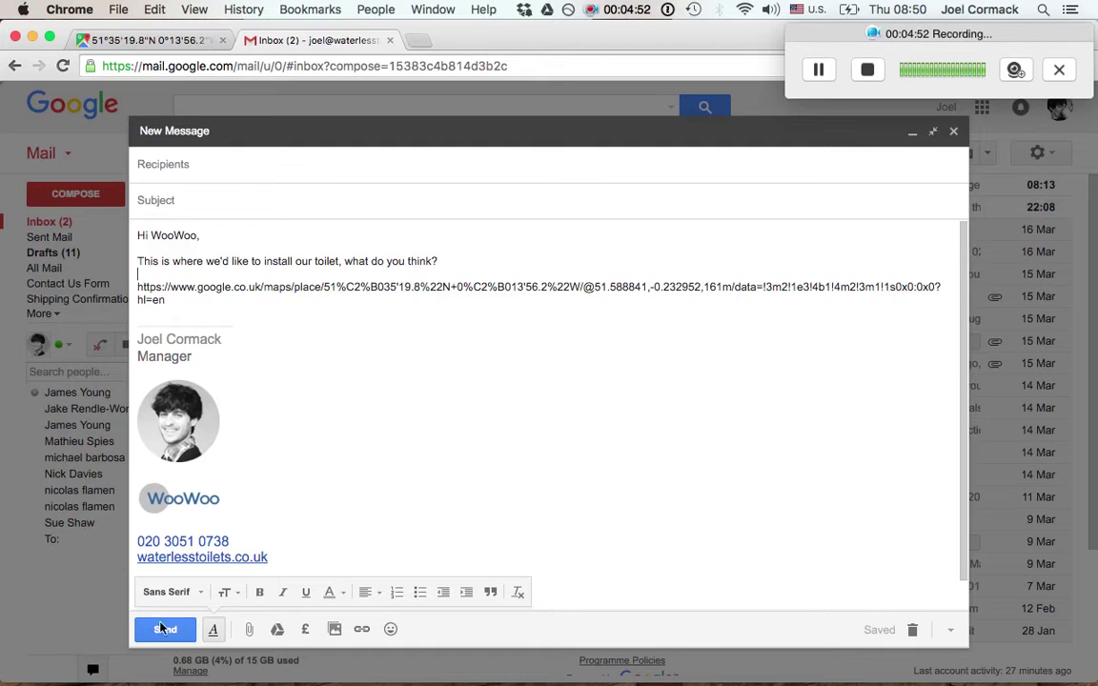